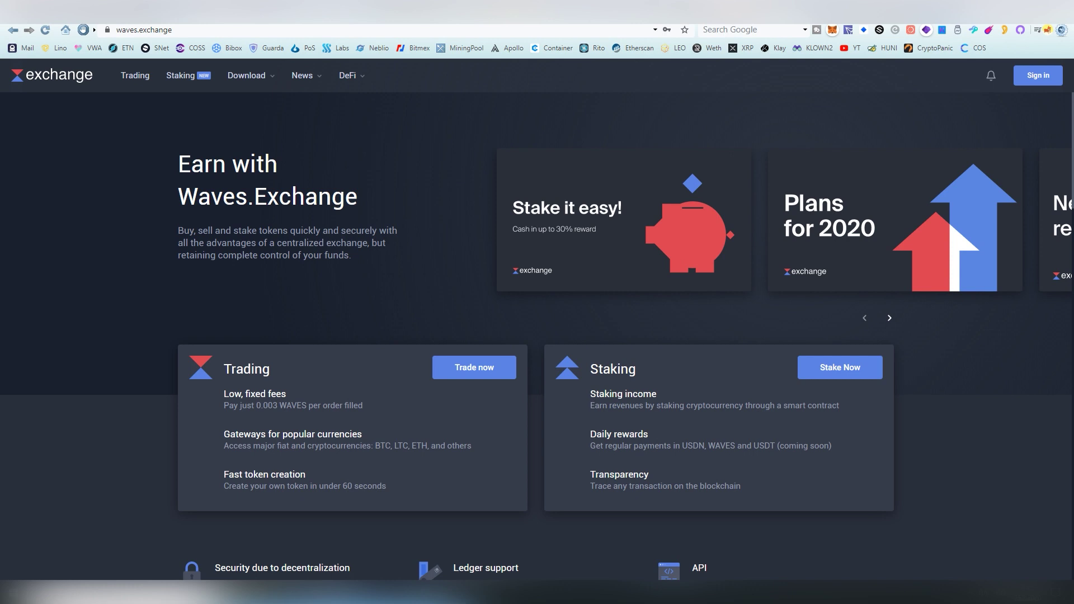
- Bring up the Waves Keeper extension's password prompt from the browser toolbar
click(865, 30)
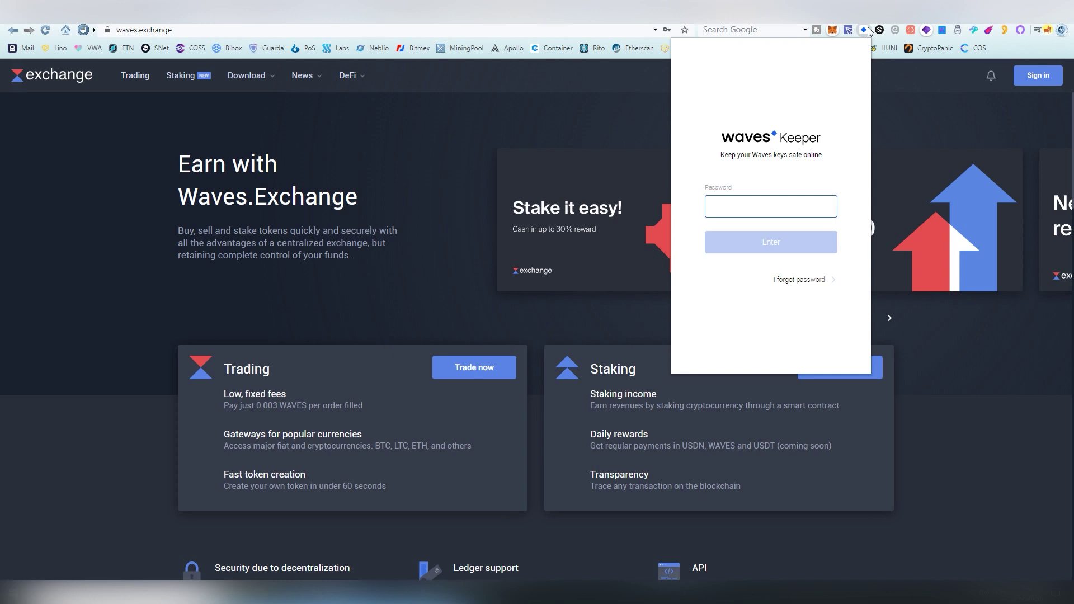
- Unlock the Waves Keeper wallet with its password
text(•••••••••)
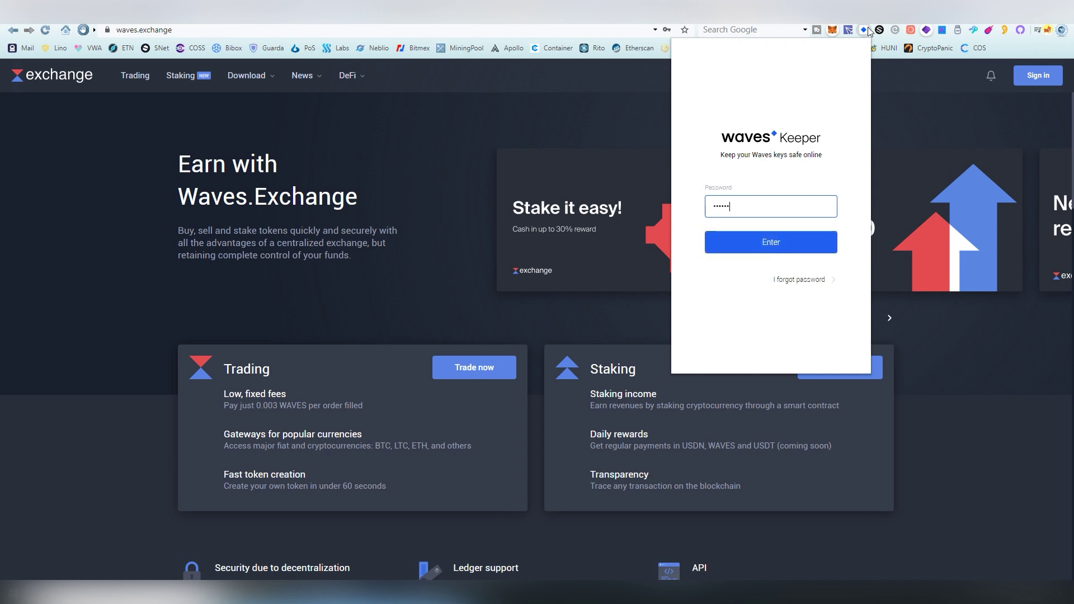
key(Return)
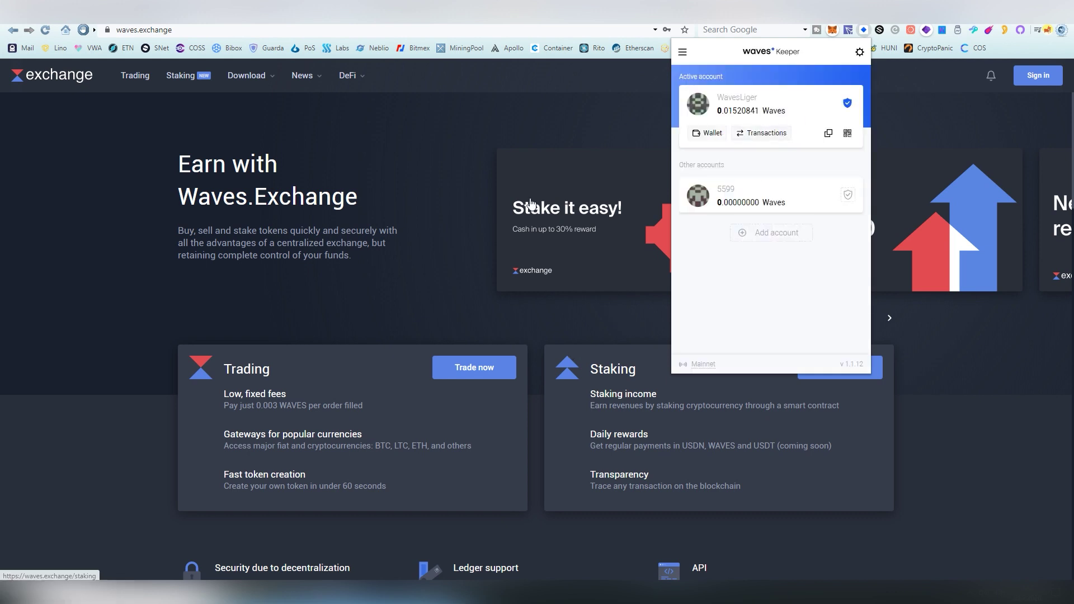
click(579, 347)
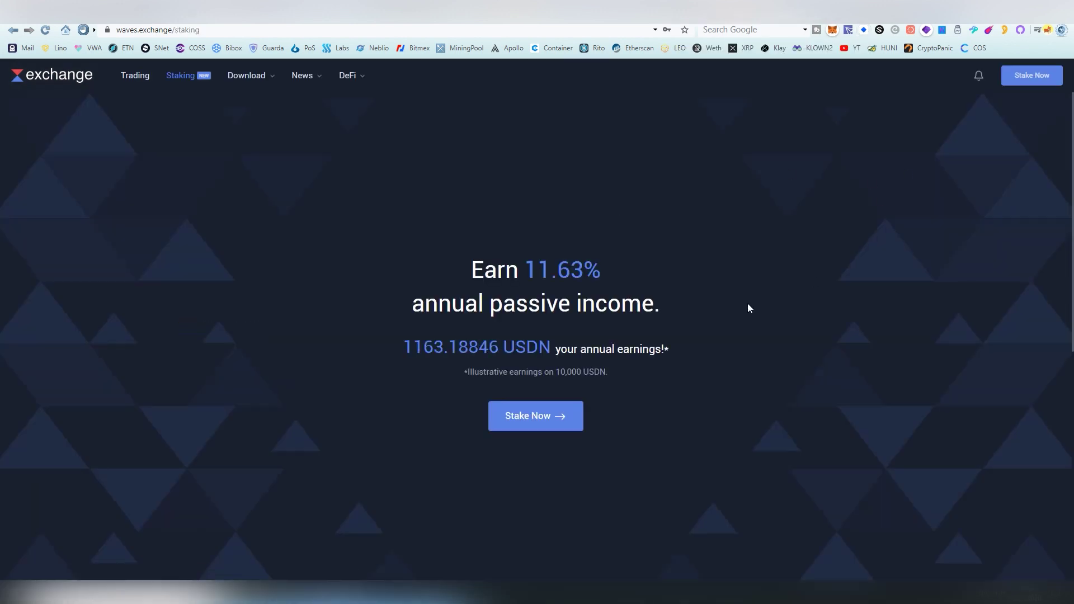
- Sign in to the Waves.Exchange account and go to the Create token page
click(56, 75)
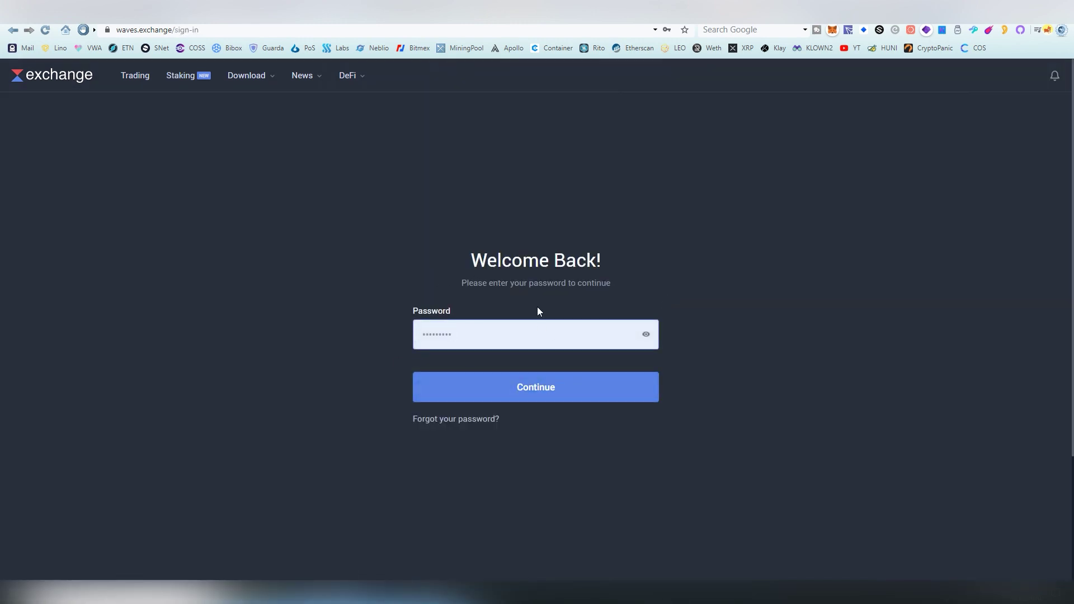
click(535, 384)
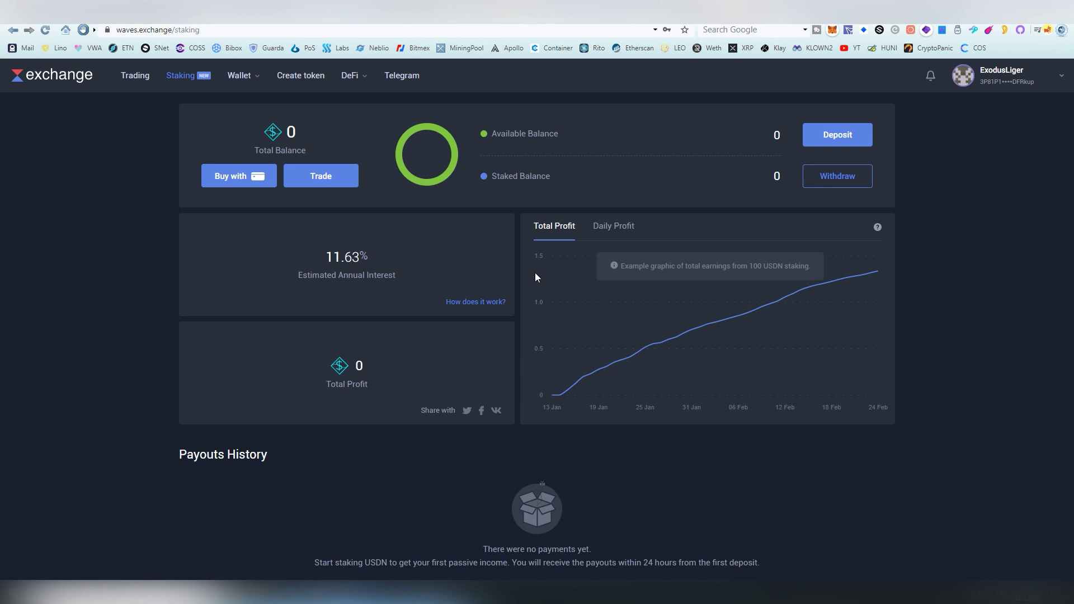
click(1020, 85)
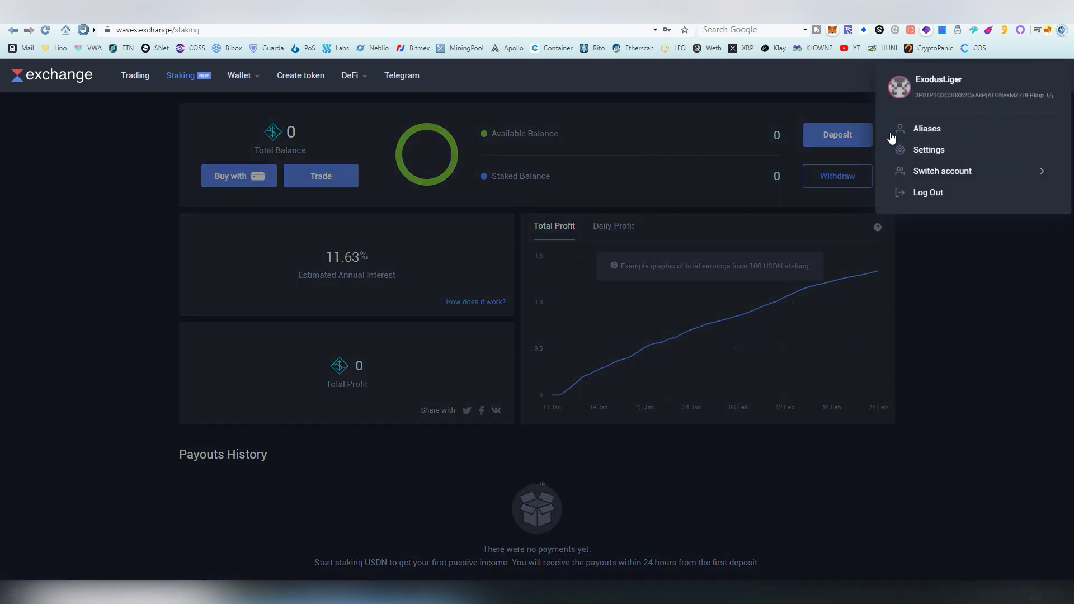
click(607, 158)
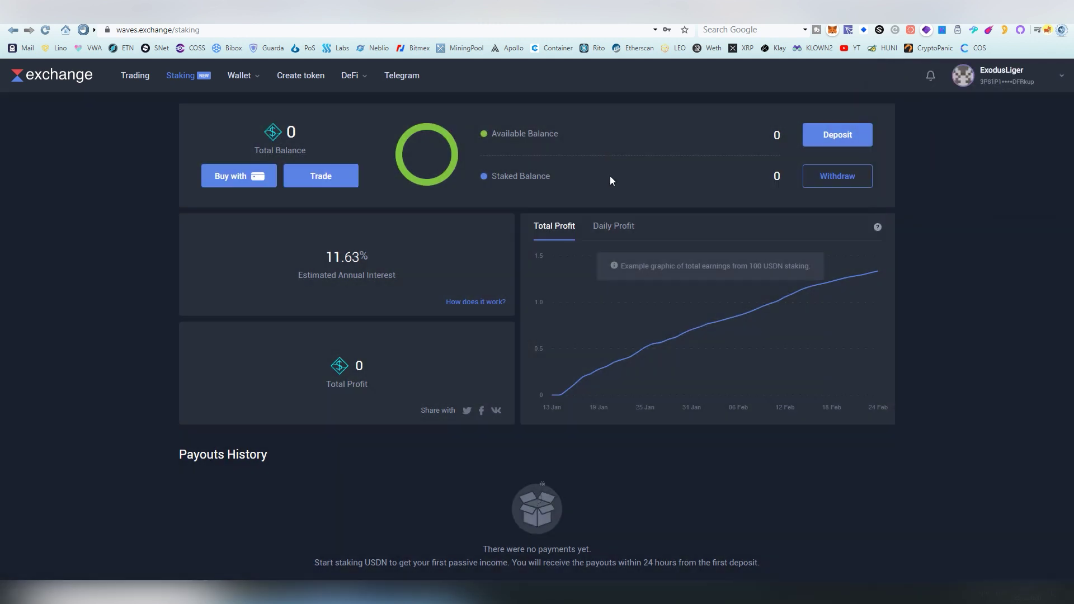
click(304, 82)
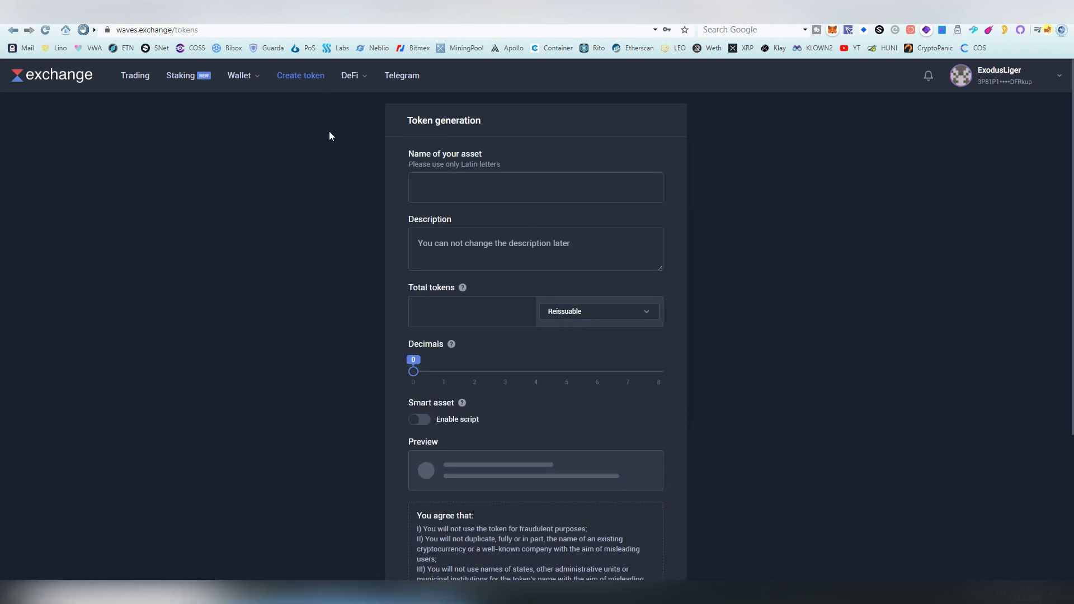
- Enter FlatEarthCoin as the asset name
click(476, 188)
click(573, 134)
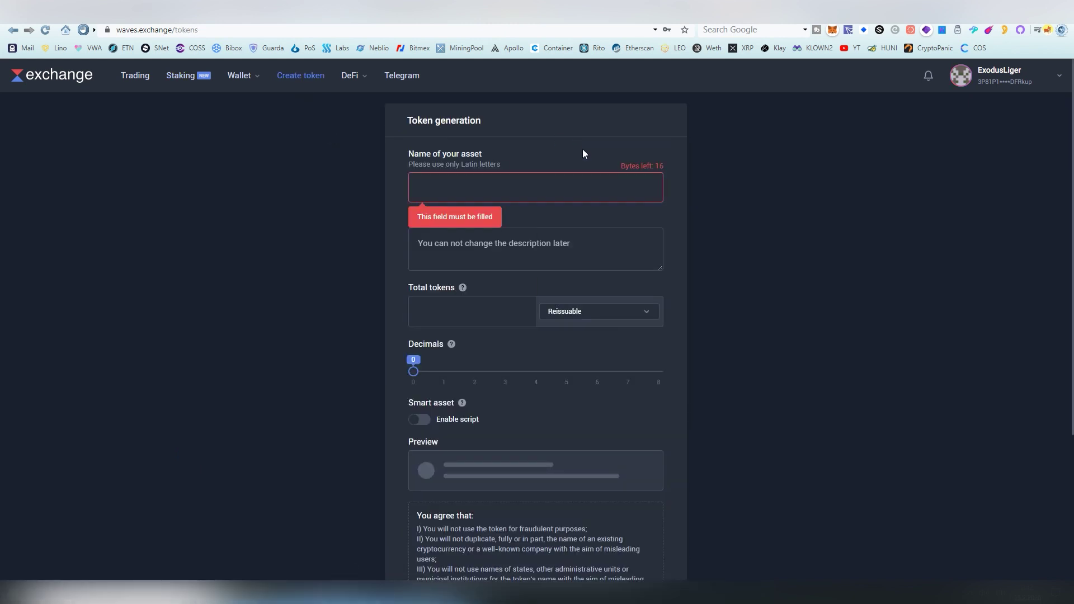
click(584, 181)
text(Flat)
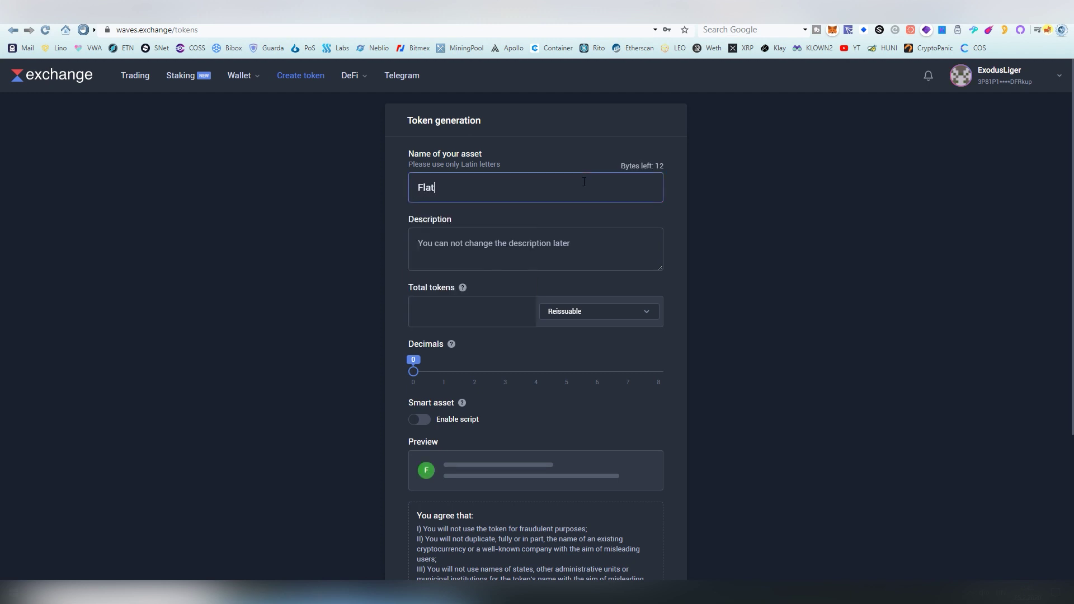
text( Earth Token)
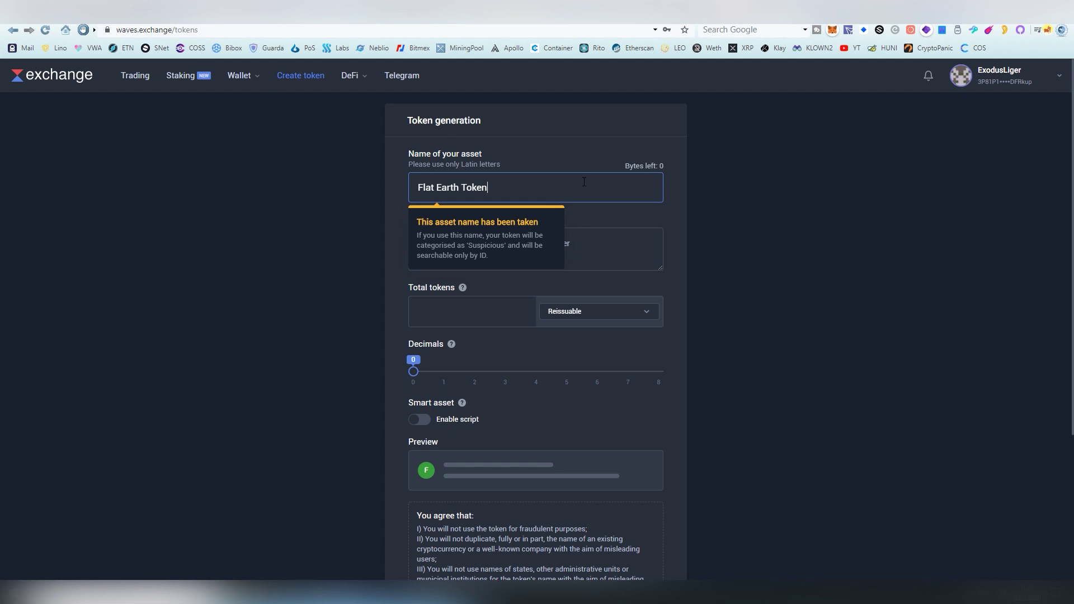
key(BackSpace)
key(BackSpace)
key(BackSpace)
key(BackSpace)
key(BackSpace)
key(BackSpace)
key(BackSpace)
key(BackSpace)
key(BackSpace)
key(BackSpace)
key(BackSpace)
key(BackSpace)
text(EarthCoin)
click(586, 162)
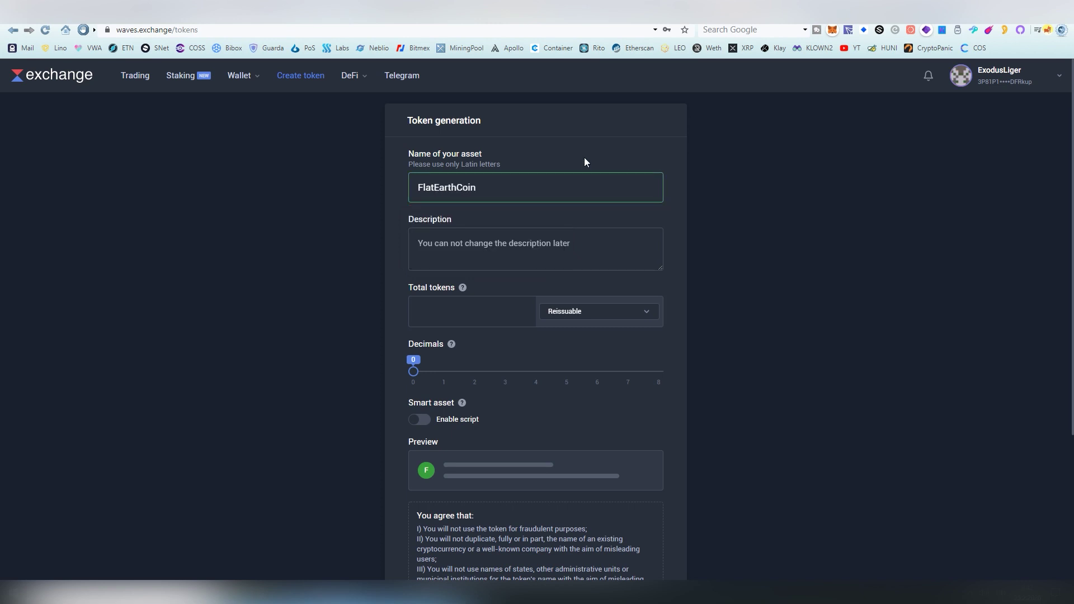
- Describe the token as a very scarce meme coin explaining how tokens are created
key(Tab)
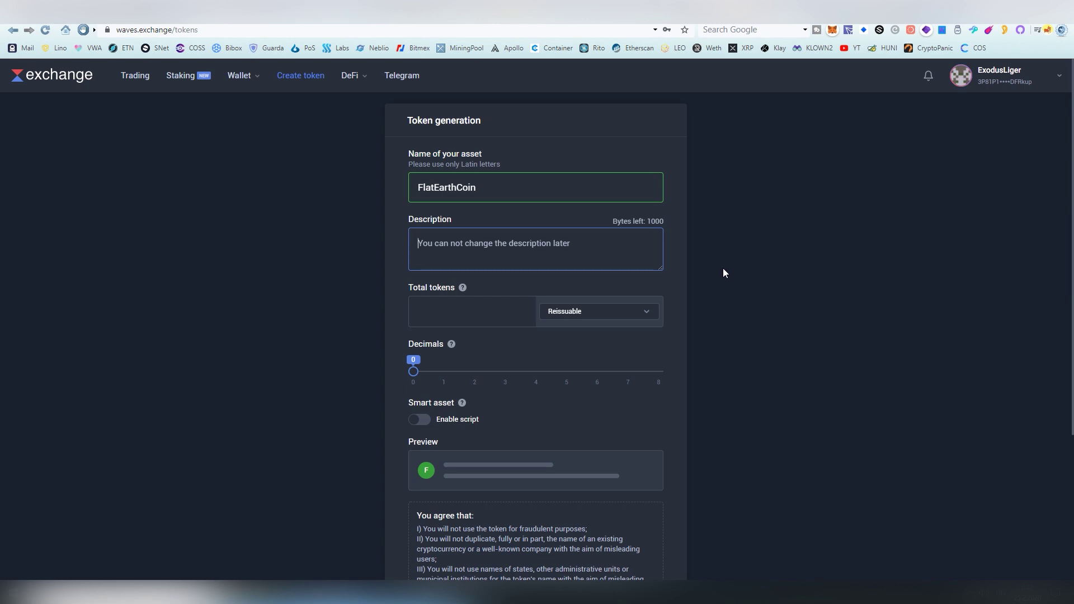
text(Meme coin created by liteliger, f)
key(BackSpace)
key(BackSpace)
key(BackSpace)
text(for basical)
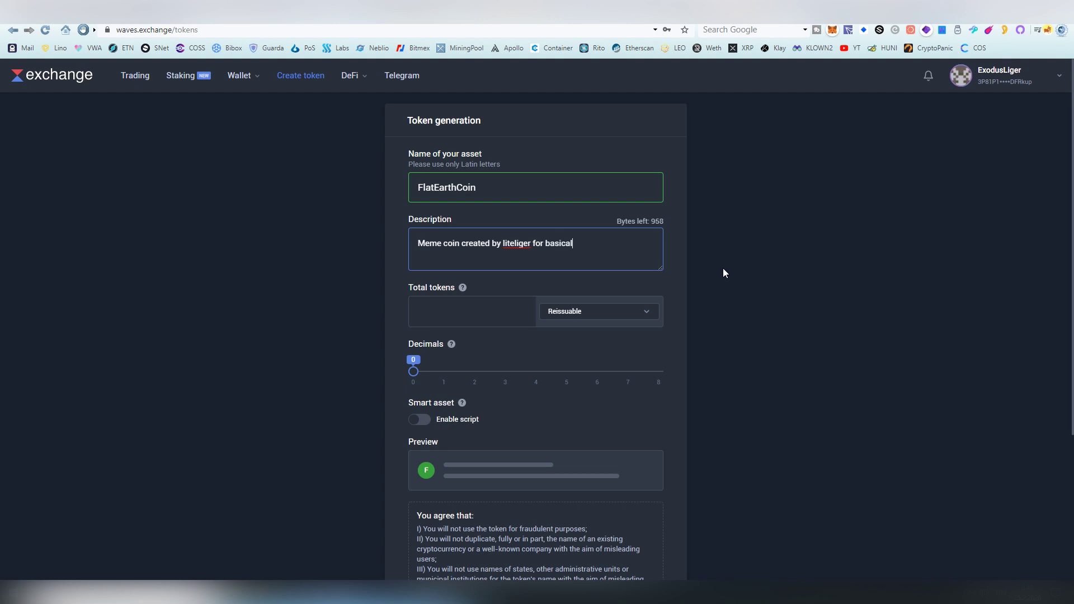
text(ly just memes and an explanation how to)
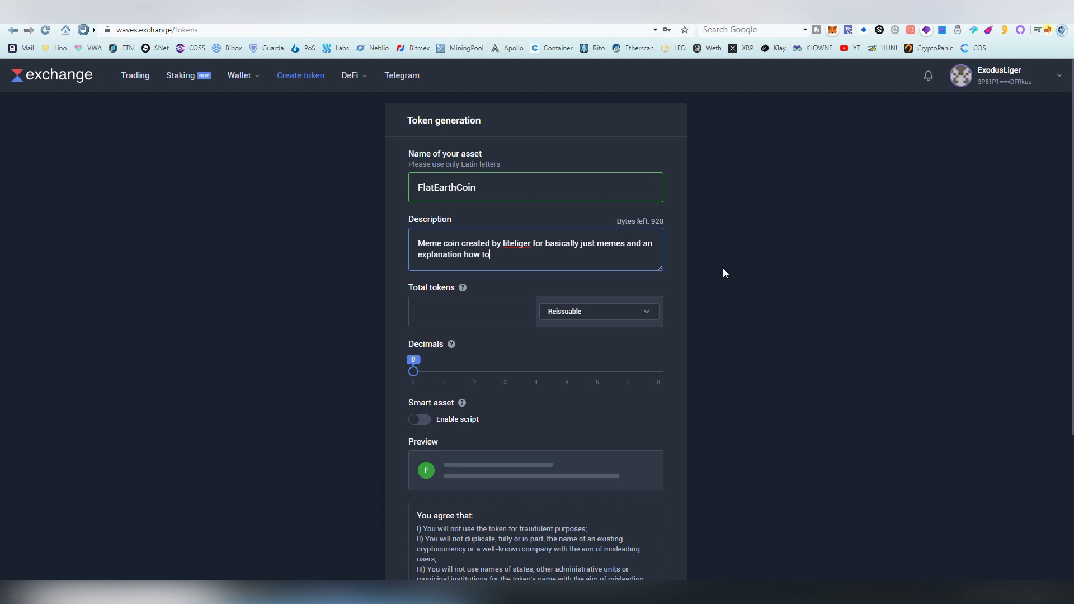
text(kens are created. Very scarce coin)
key(Tab)
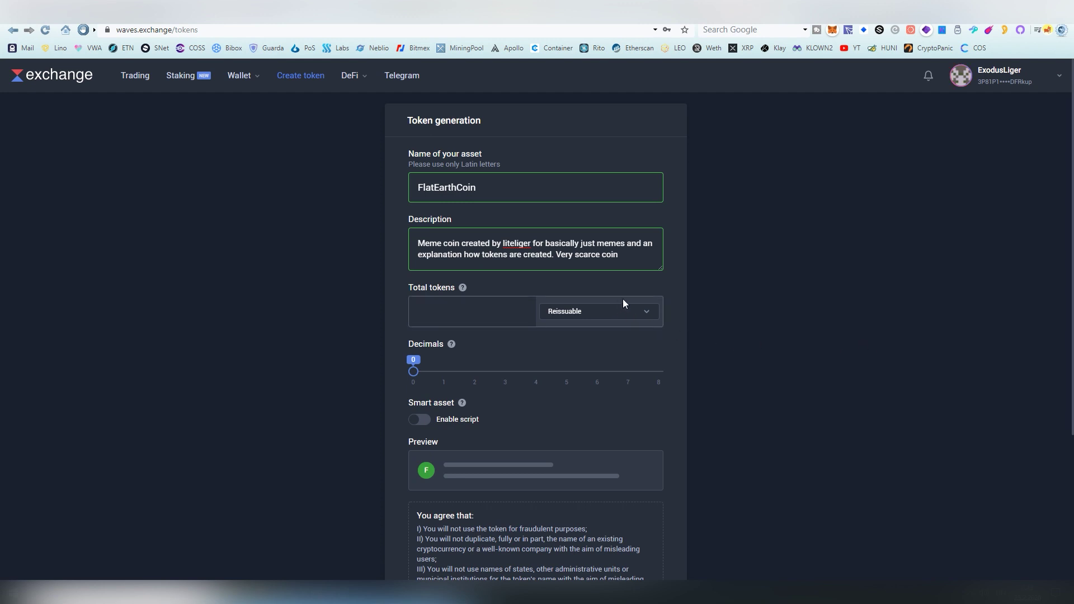
- Set total supply to 4800, make it not reissuable, and choose 3 decimals
click(493, 312)
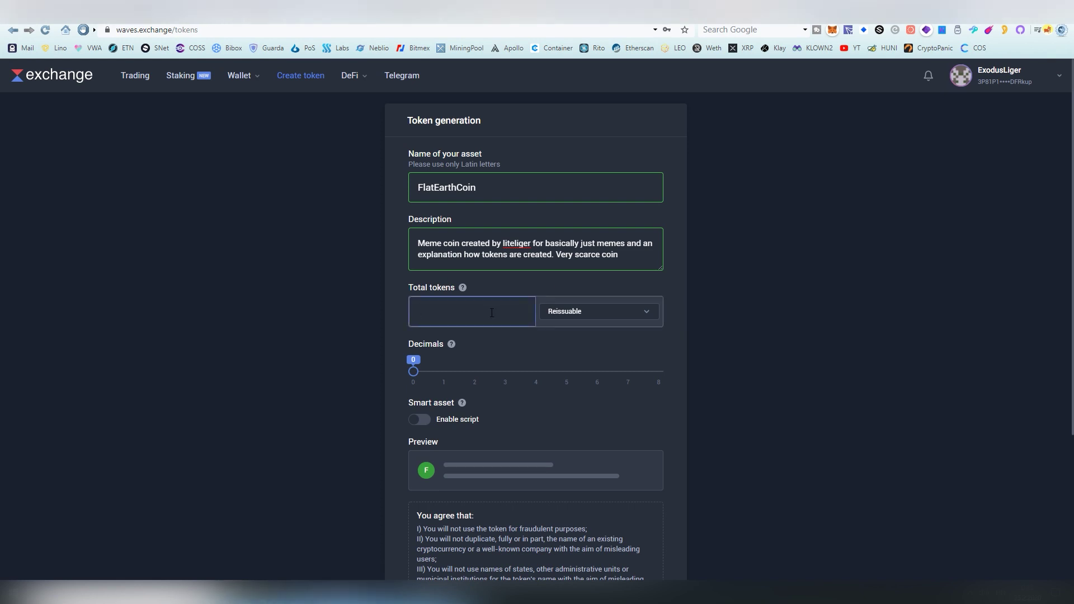
text(4800)
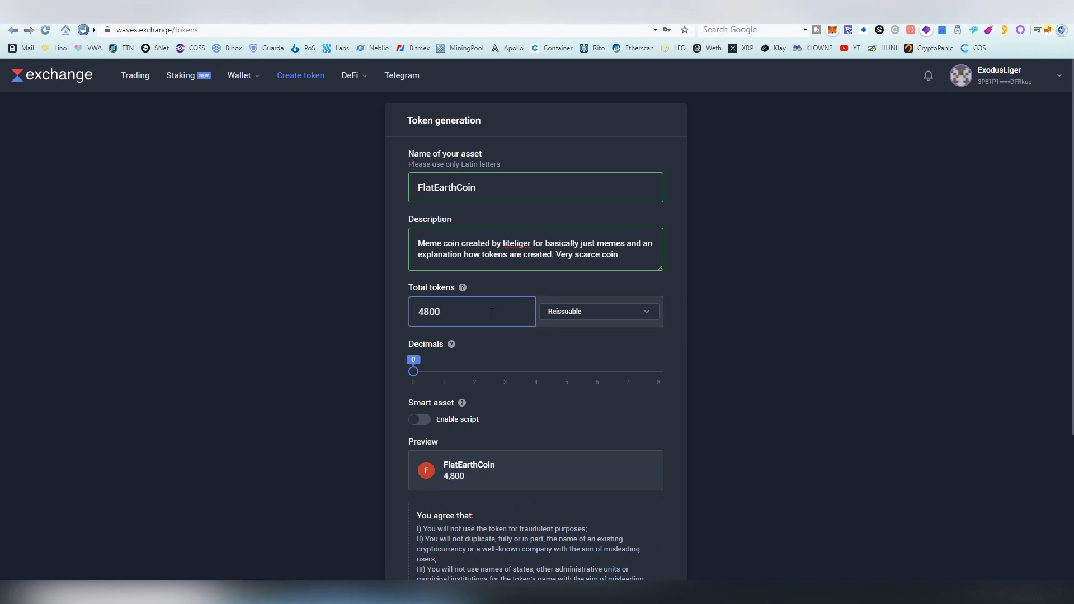
click(782, 359)
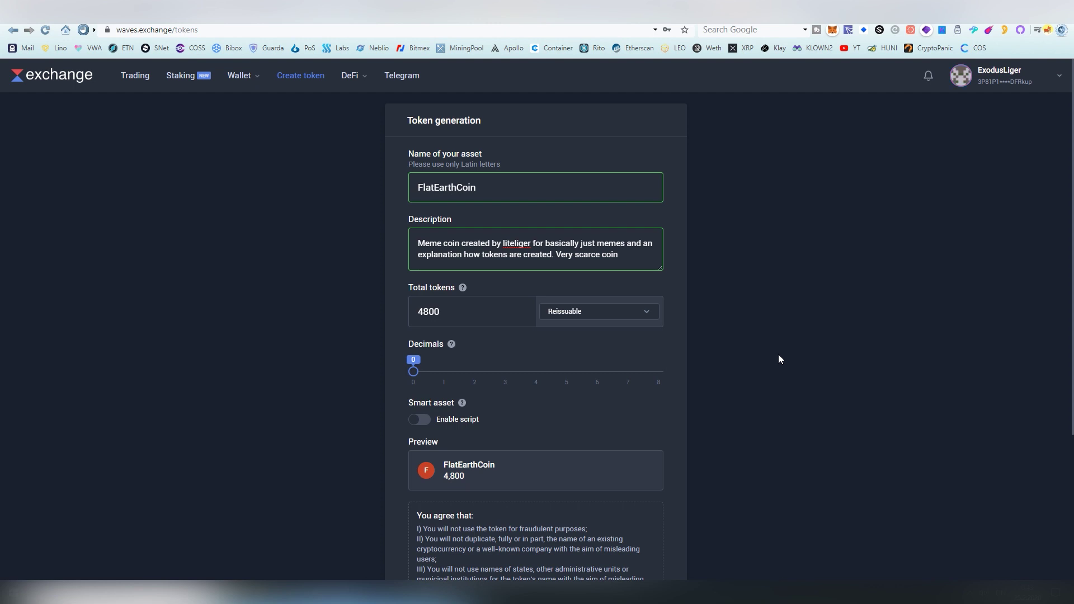
click(655, 317)
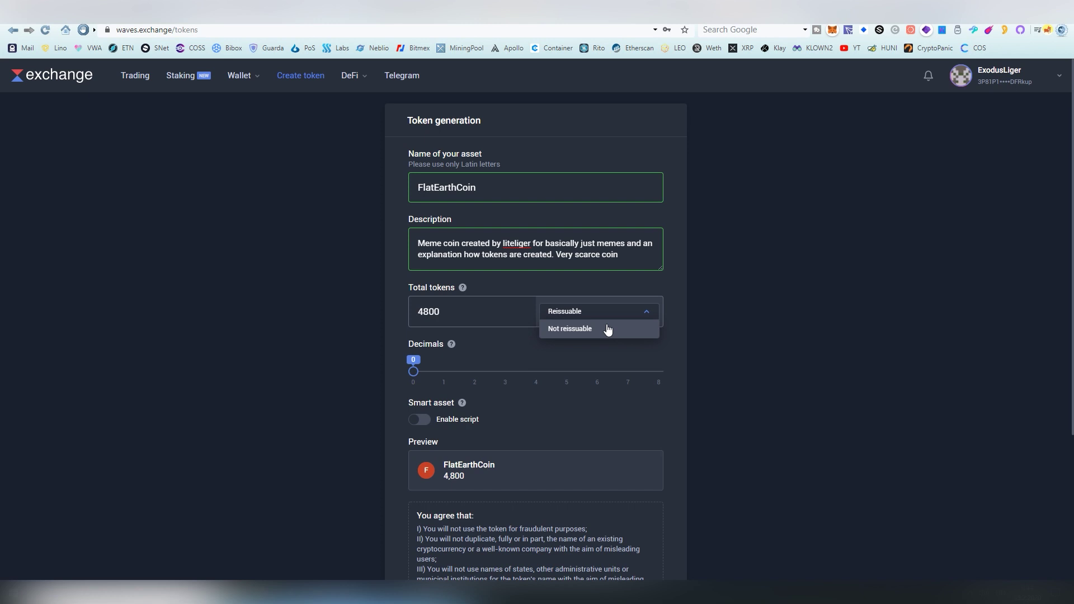
click(609, 330)
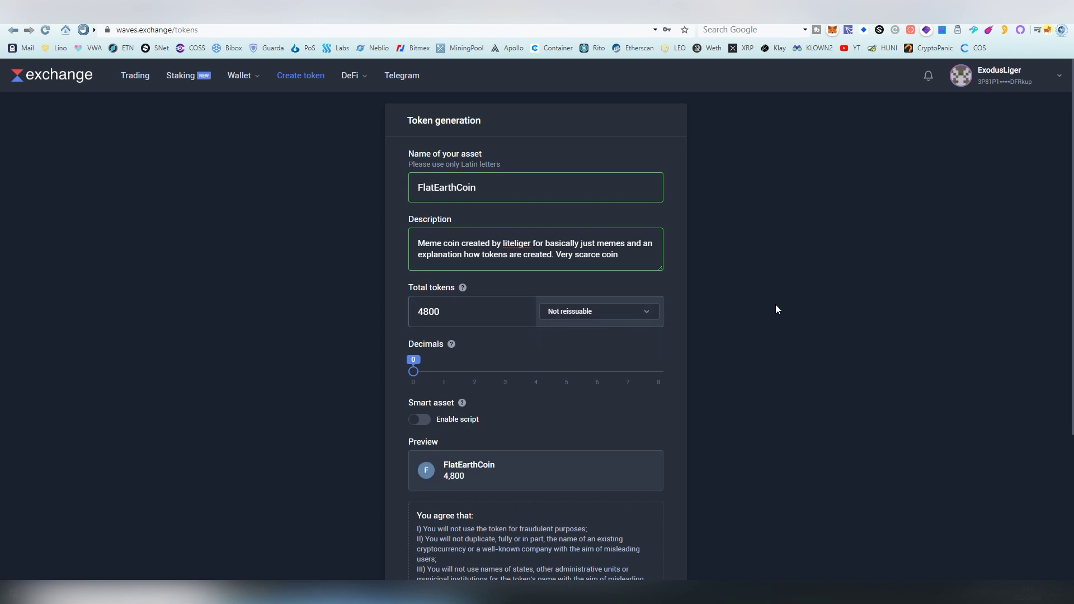
drag(414, 372, 507, 377)
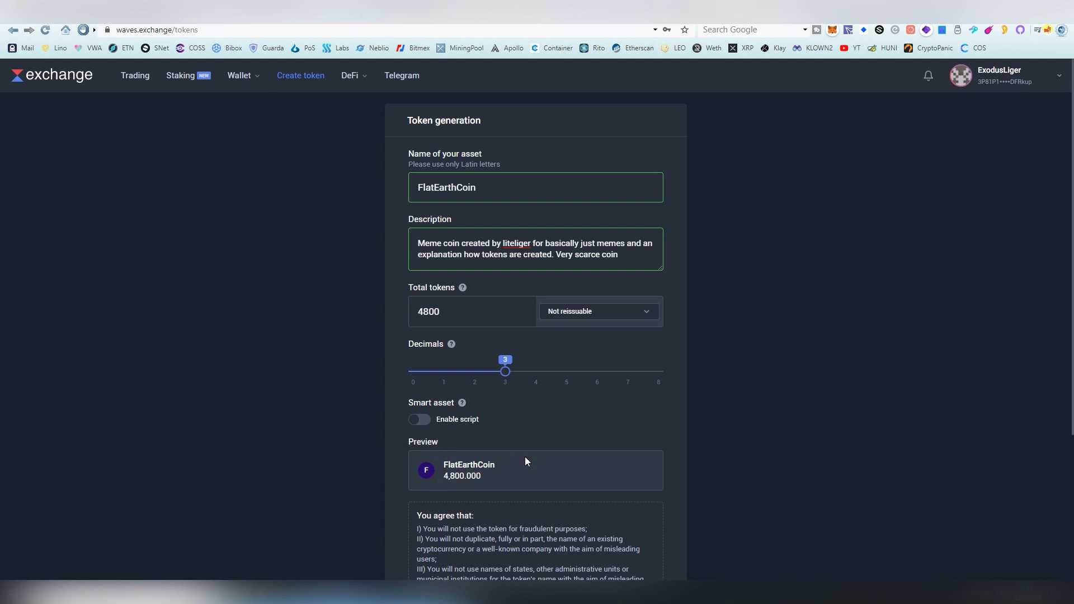
mouse_move(462, 404)
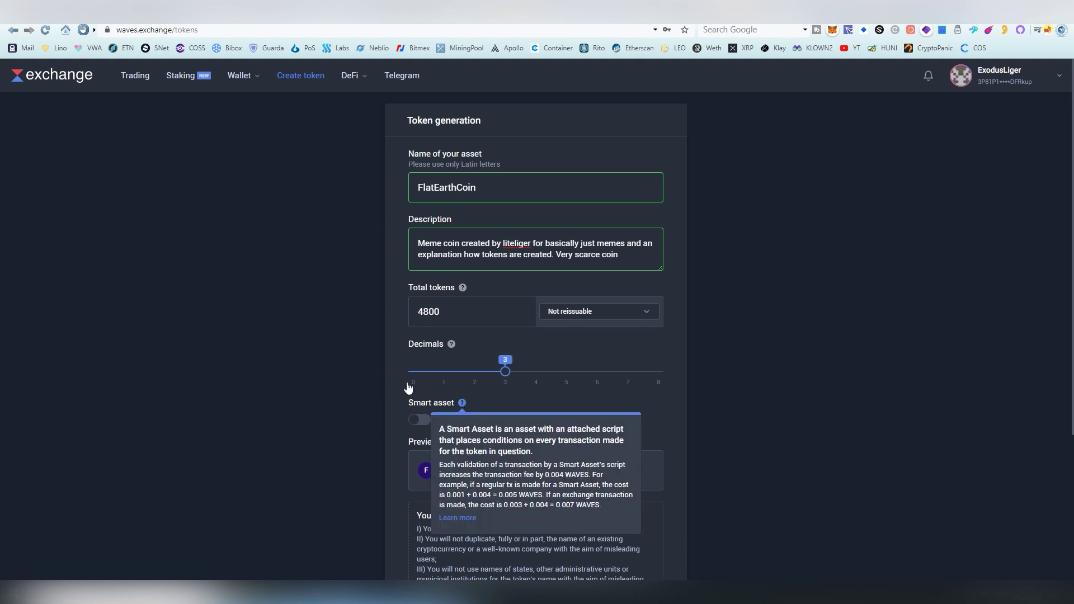
- Accept the terms, generate the 4,800.000 FlatEarthCoin token, and send the issue transaction
scroll(388, 439, down, 3)
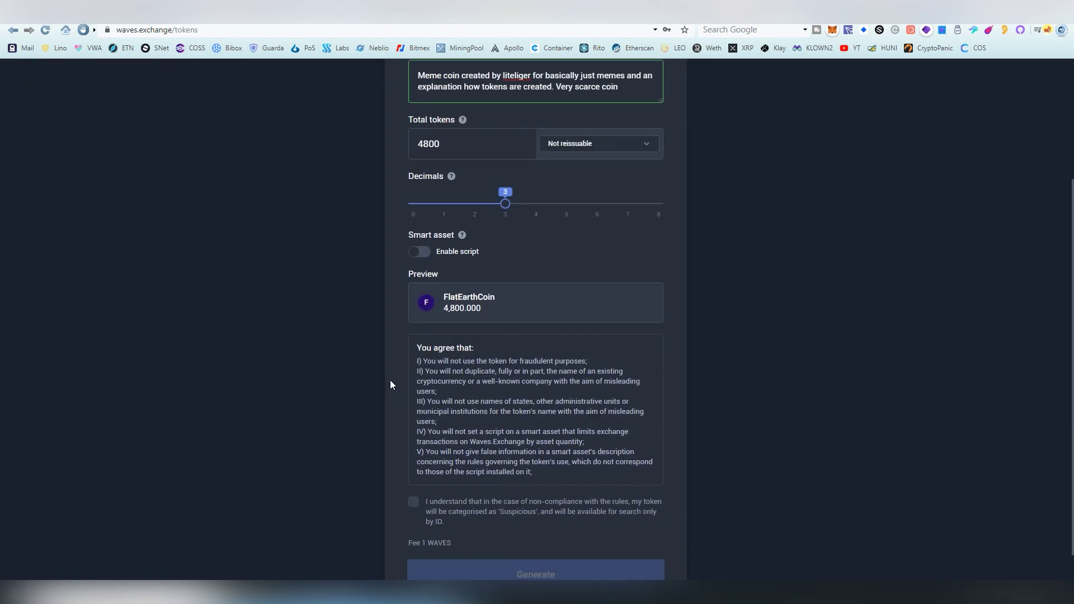
scroll(370, 376, up, 2)
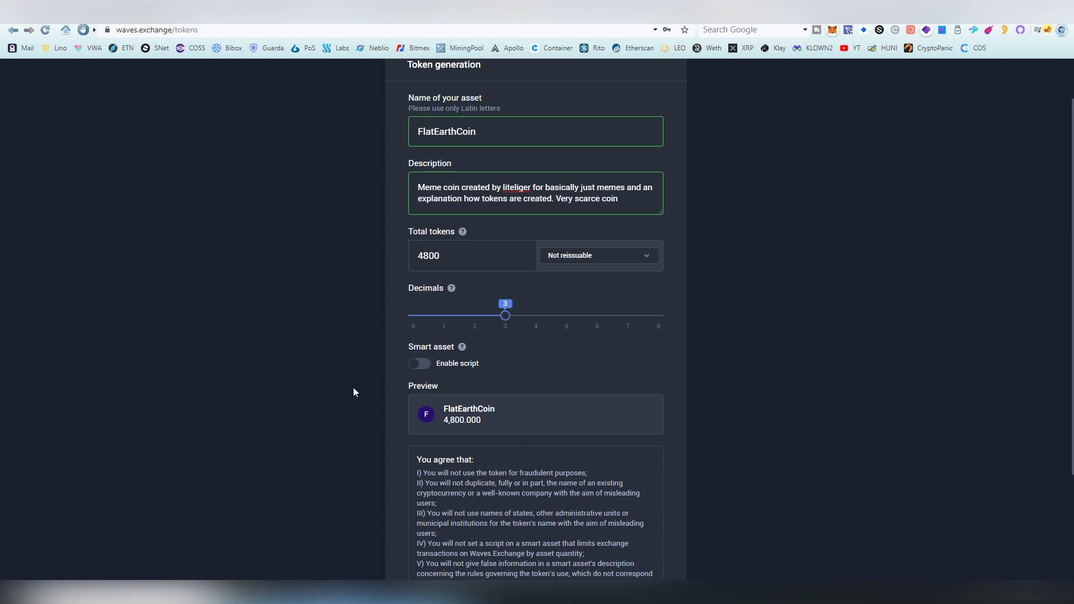
scroll(354, 387, down, 3)
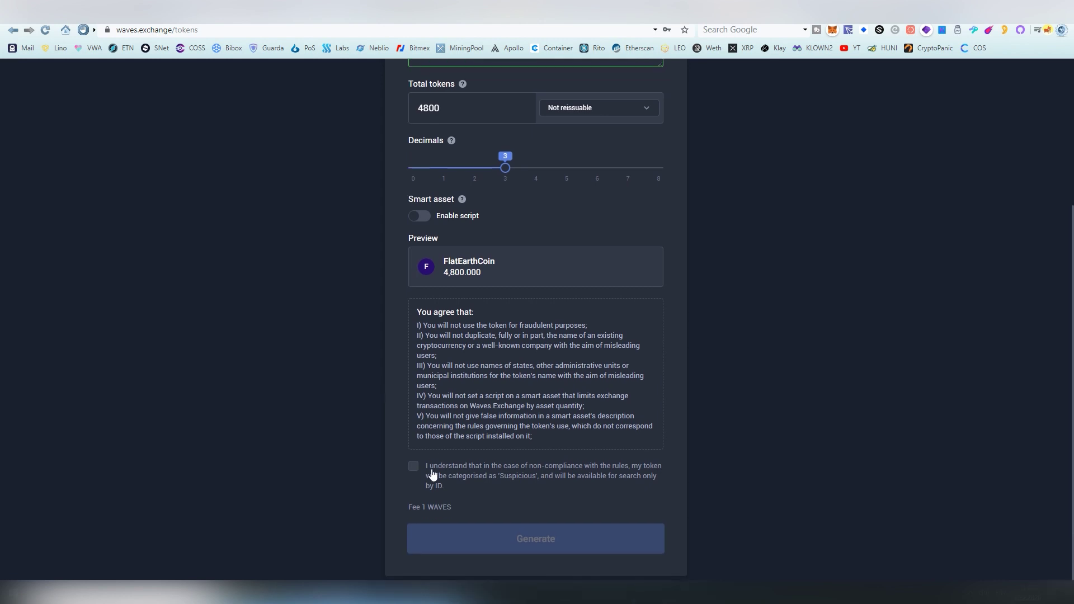
click(414, 466)
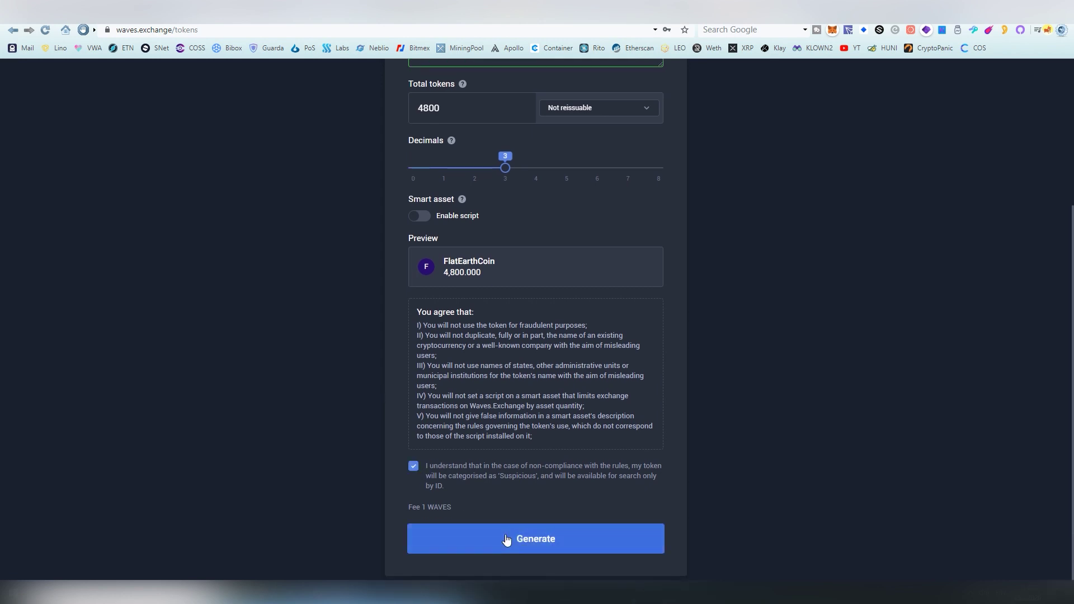
click(506, 538)
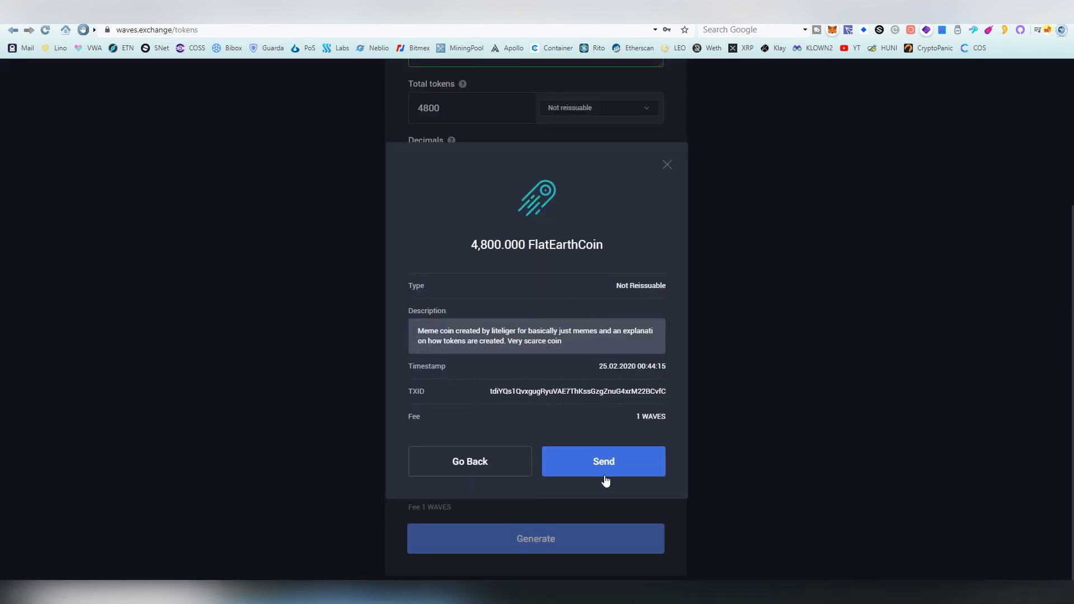
click(603, 465)
- Review the FlatEarthCoin issue transaction details, then return to the exchange tab
click(540, 385)
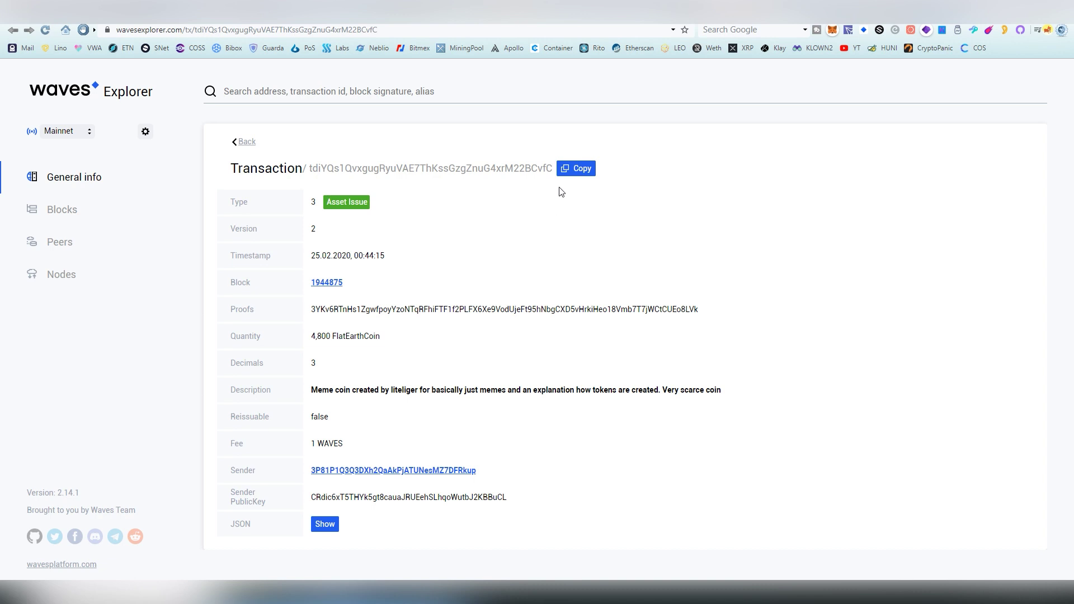
key(ctrl+Tab)
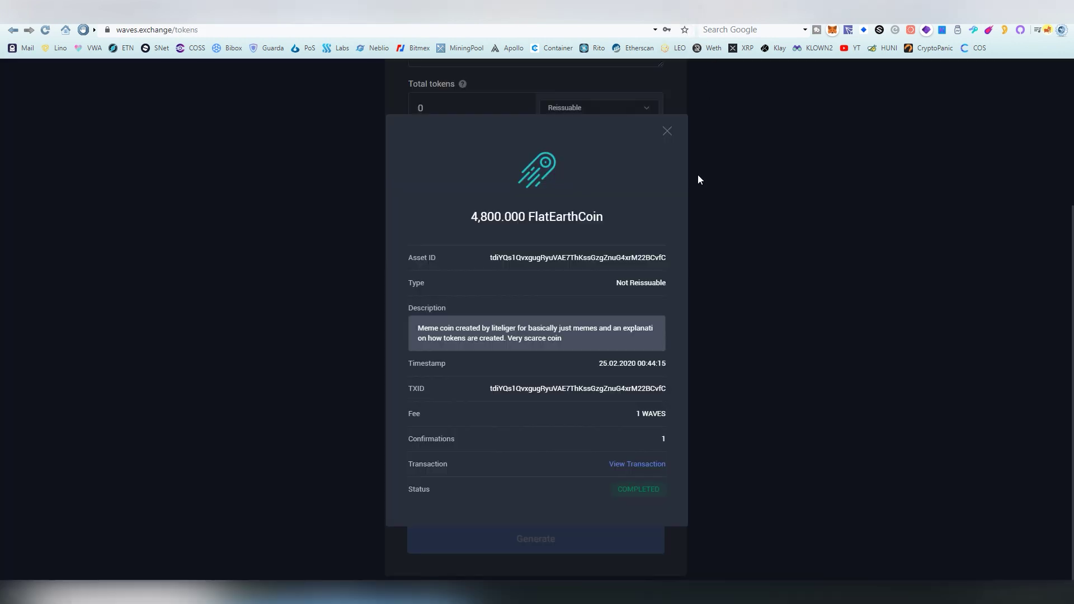
- Find FlatEarthCoin's 4,800 balance in the Portfolio and open its FlatEarthCoin/WAVES trading page
click(726, 364)
scroll(429, 296, up, 4)
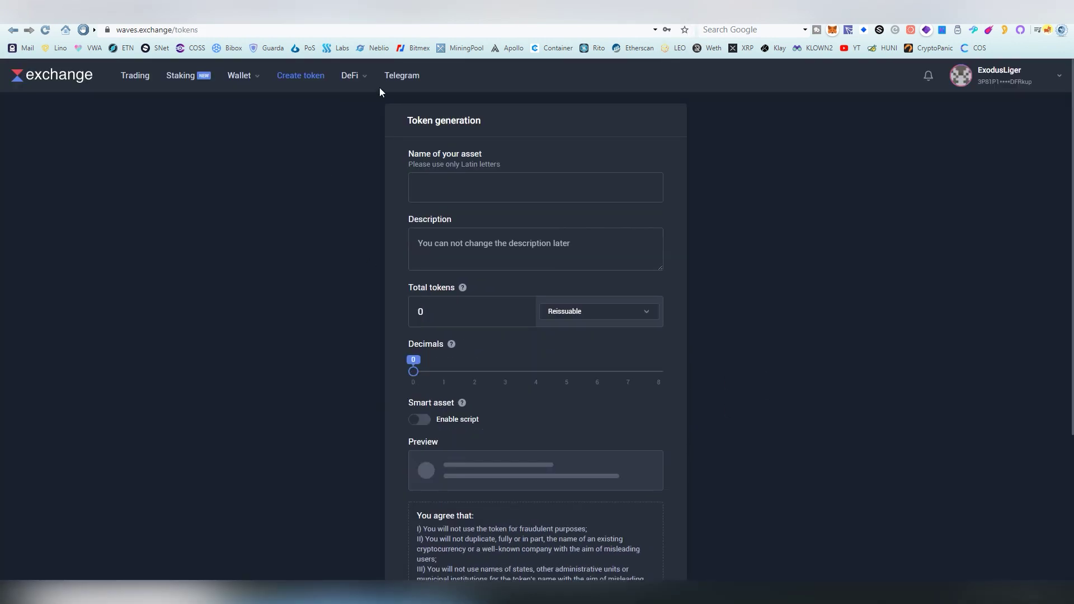
mouse_move(232, 81)
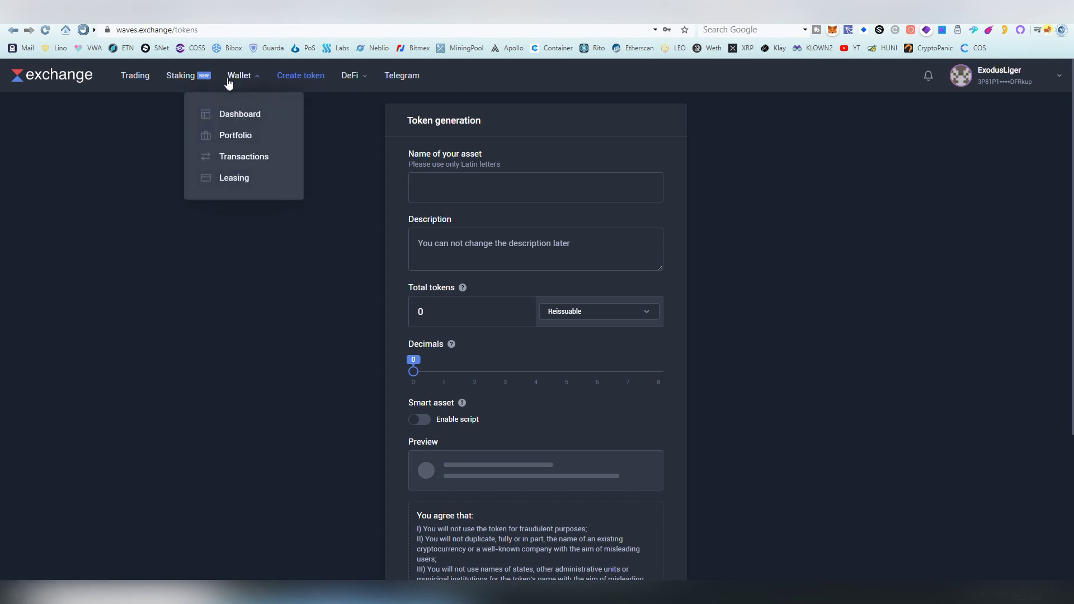
click(253, 113)
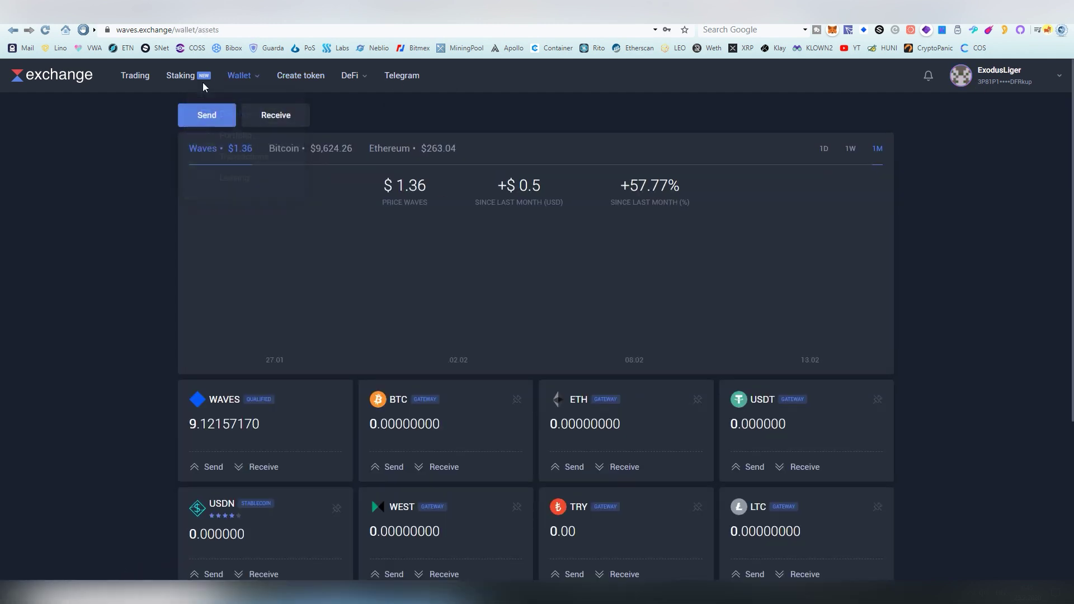
click(255, 138)
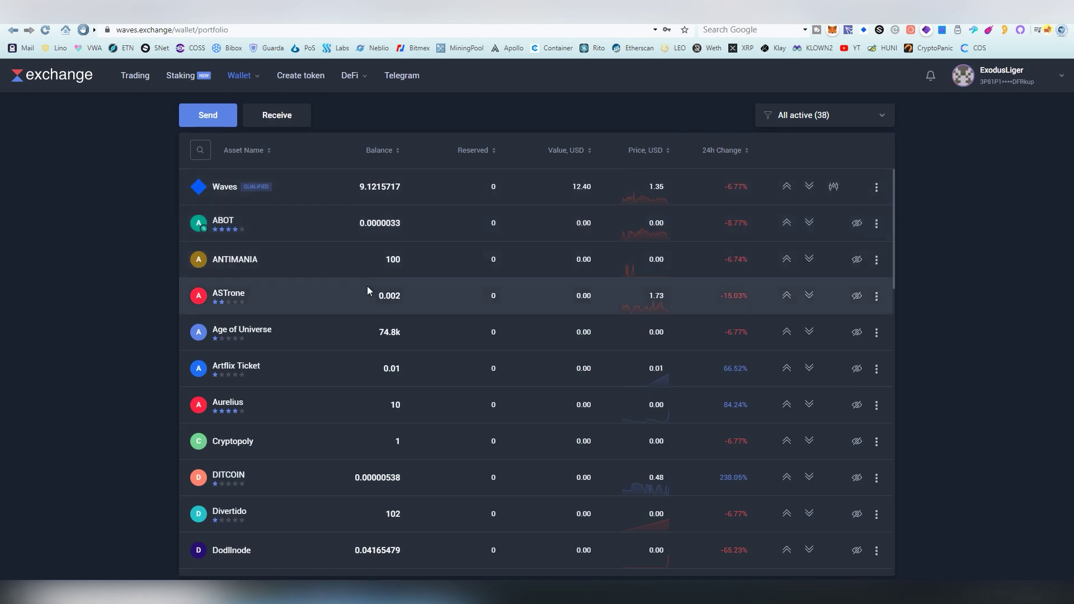
scroll(367, 288, down, 5)
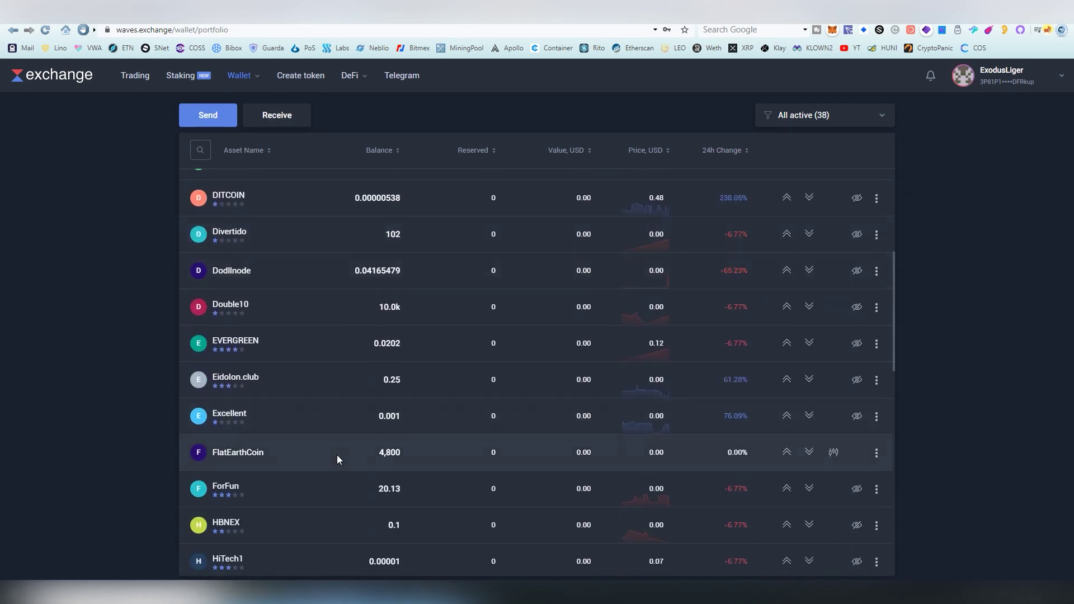
click(834, 455)
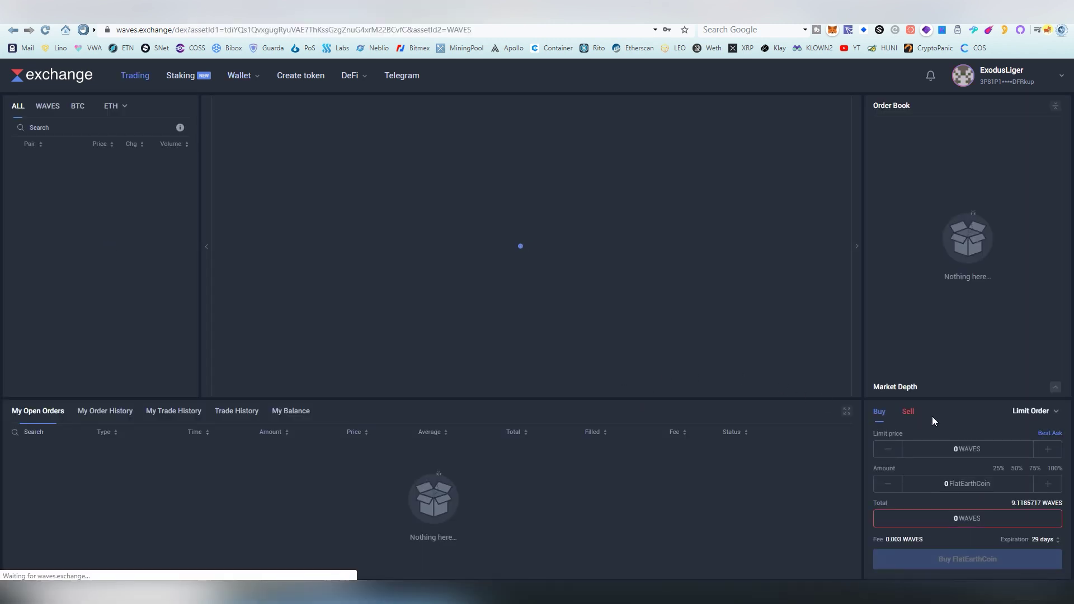
- Set the order amount to 50 FlatEarthCoin
click(960, 482)
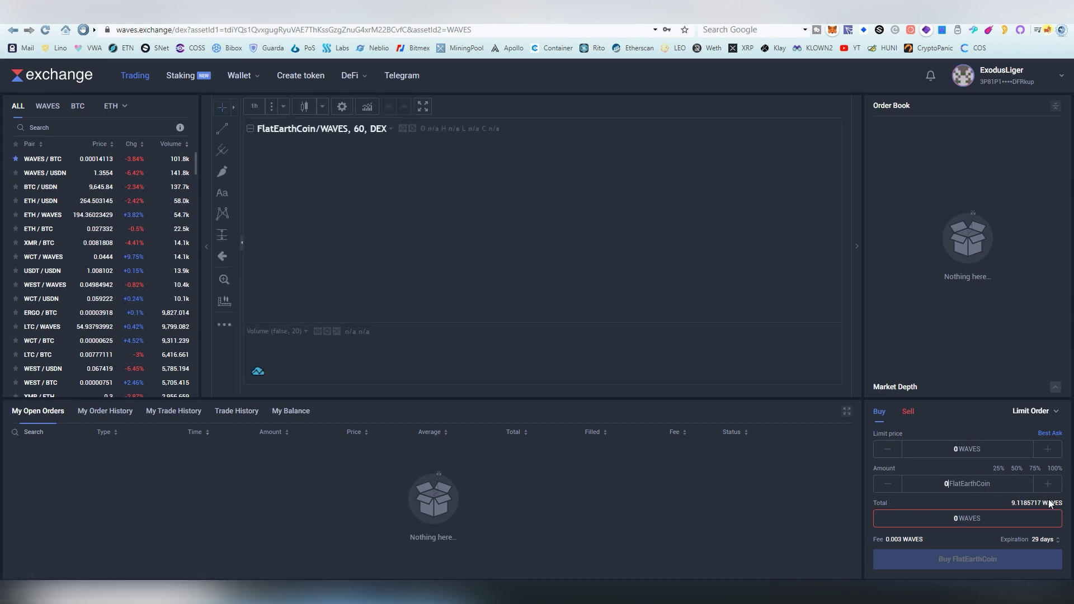
click(999, 470)
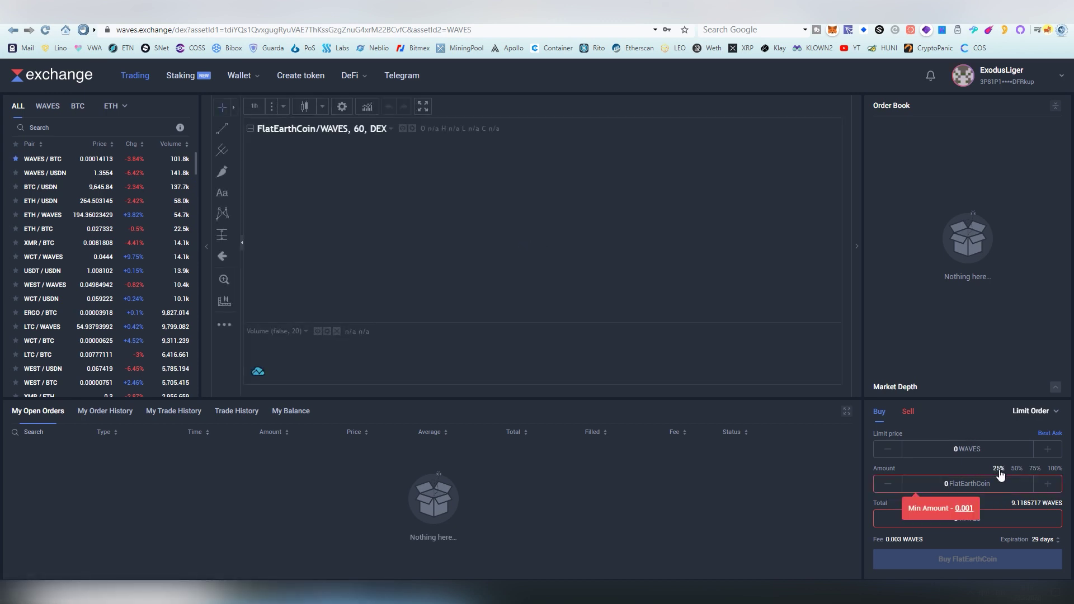
click(967, 506)
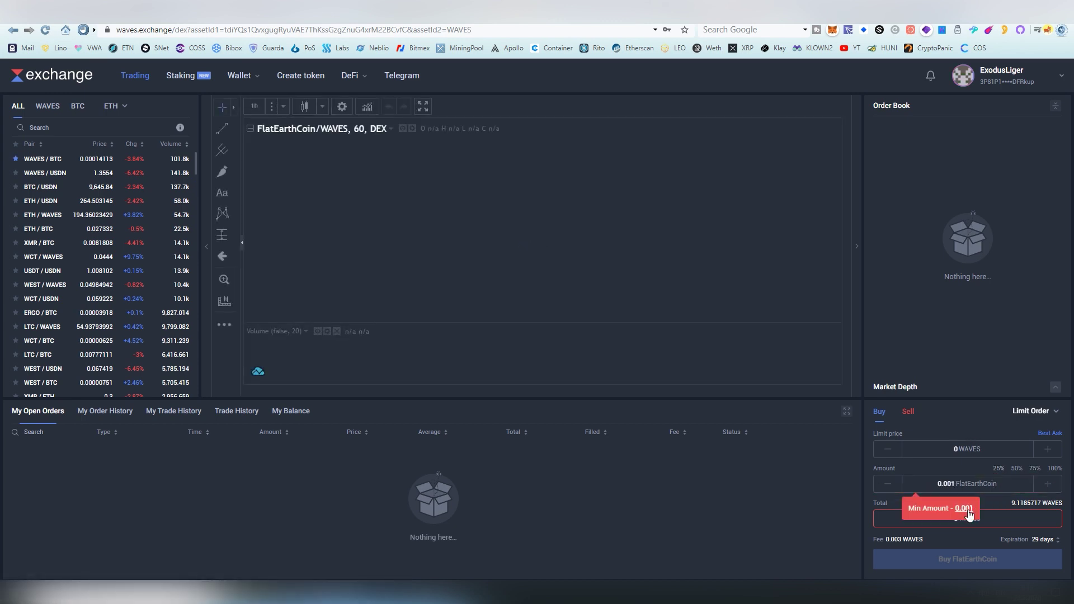
double_click(963, 481)
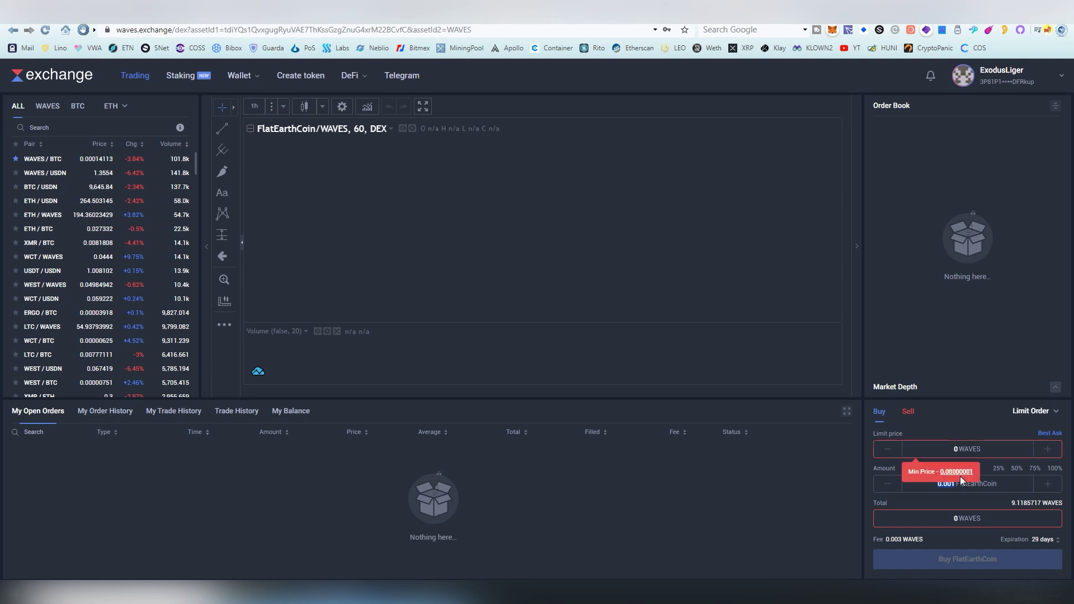
key(BackSpace)
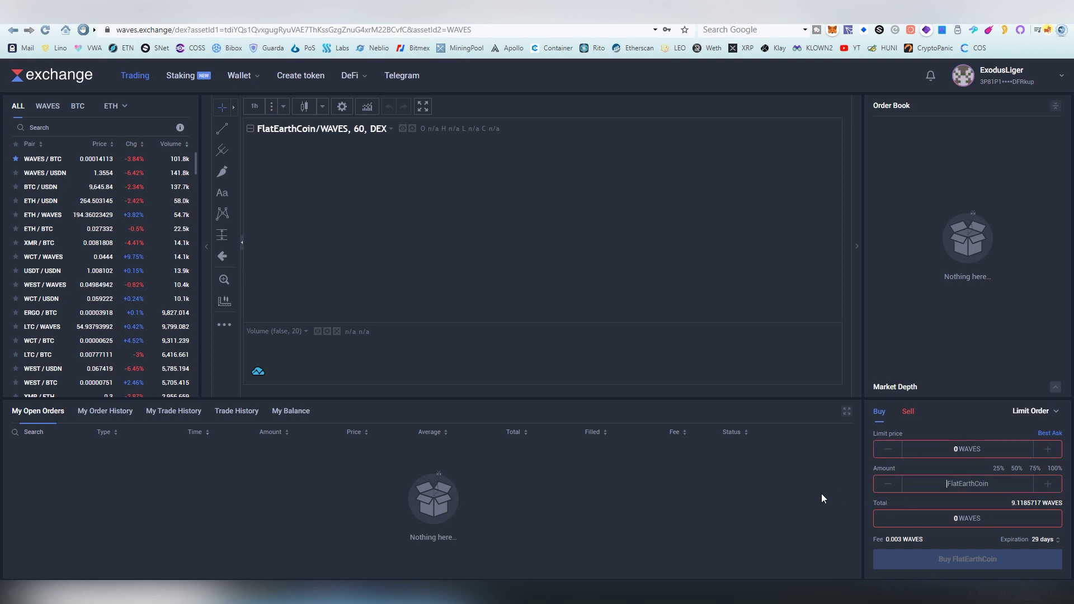
text(50)
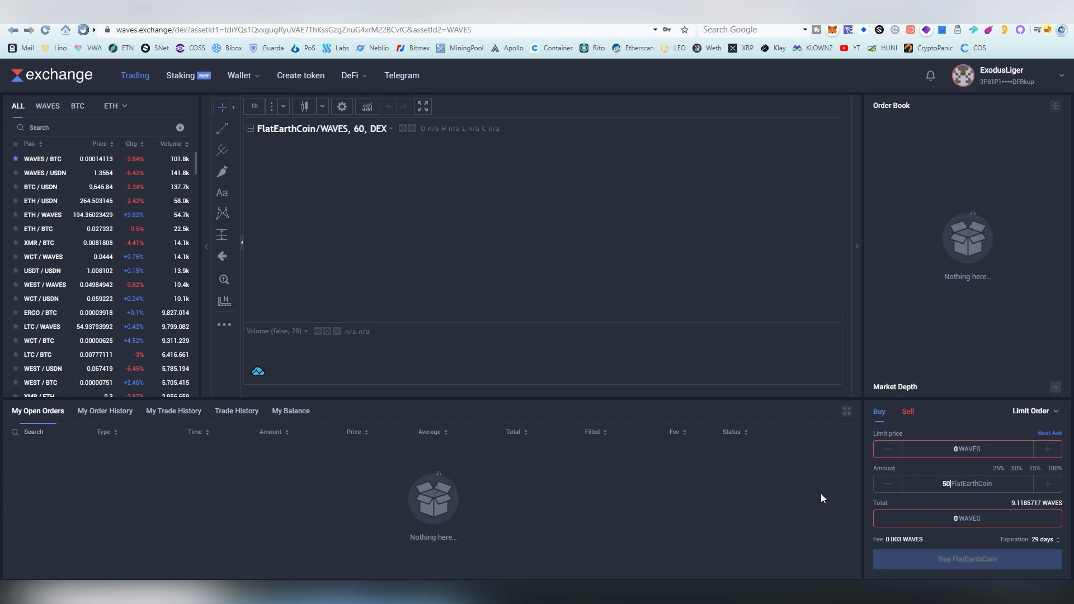
- Set a 1 WAVES limit price, switch to Sell, and submit the order
click(969, 457)
text(1)
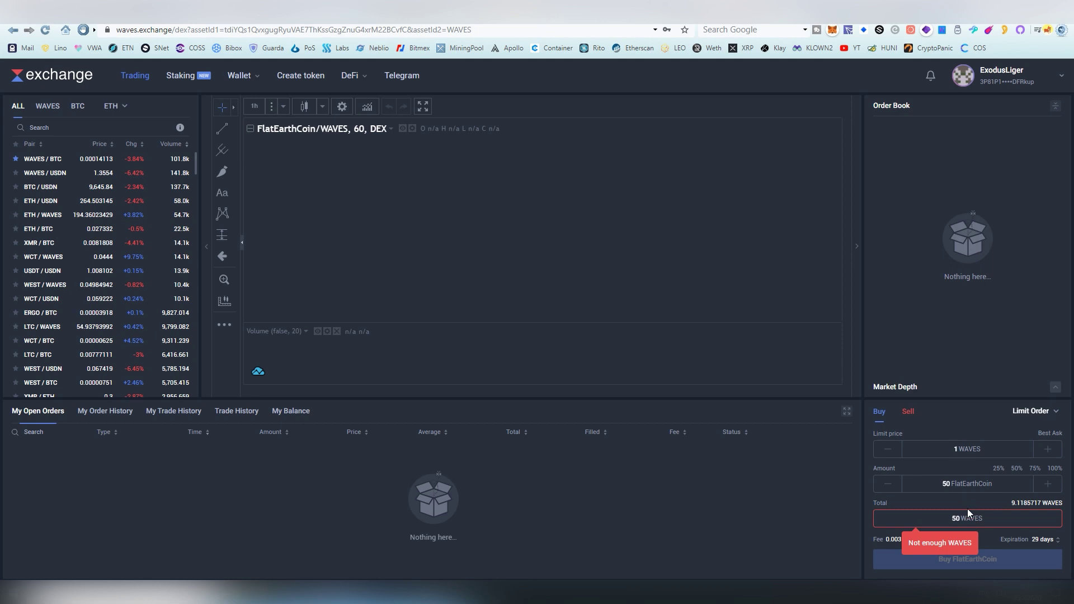
click(910, 413)
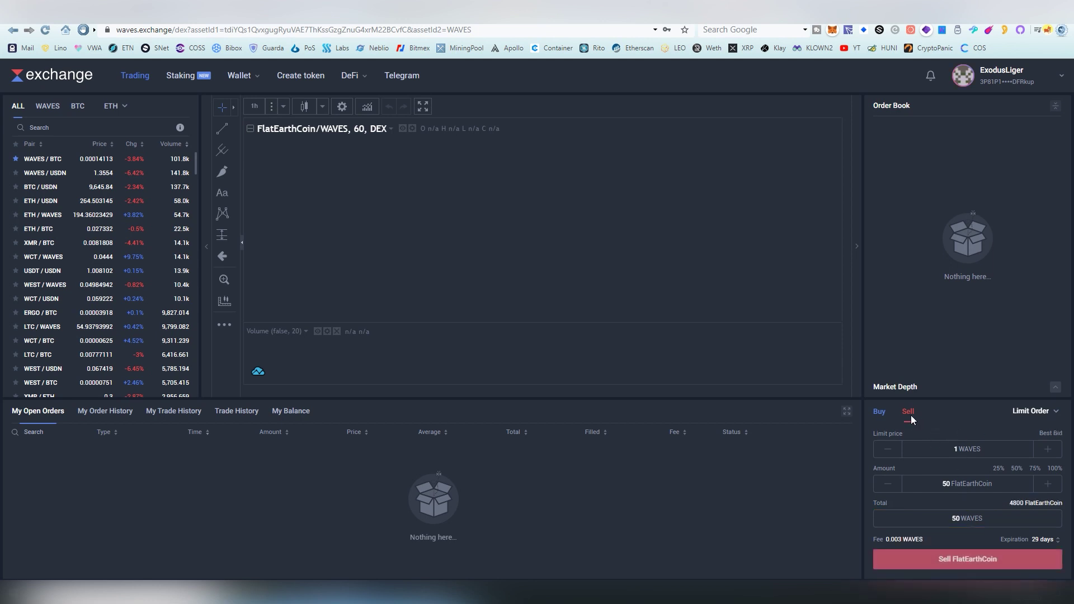
click(960, 562)
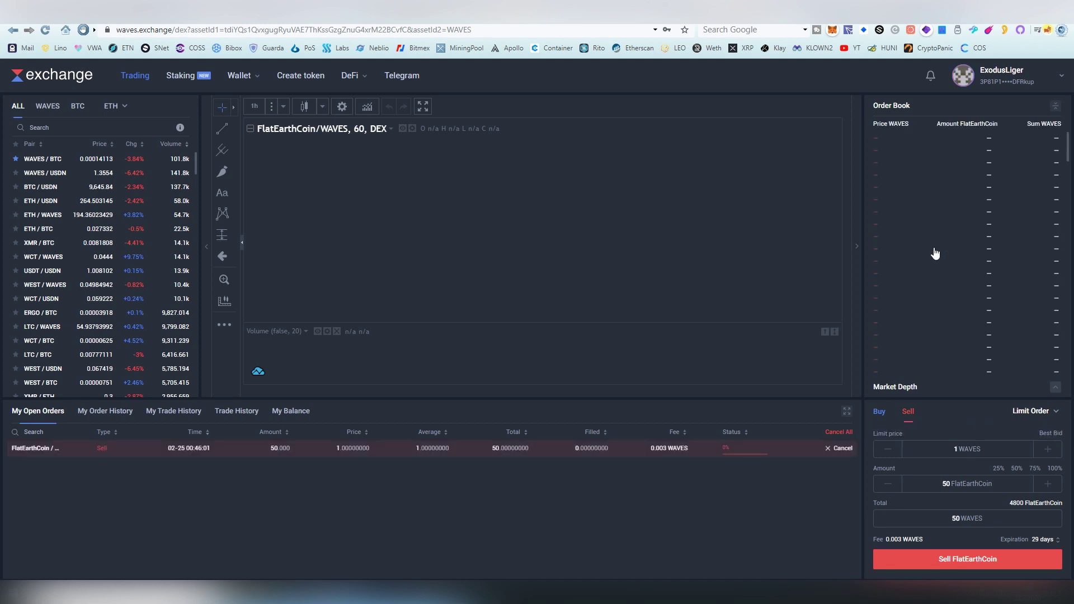
scroll(945, 270, down, 5)
scroll(945, 270, up, 2)
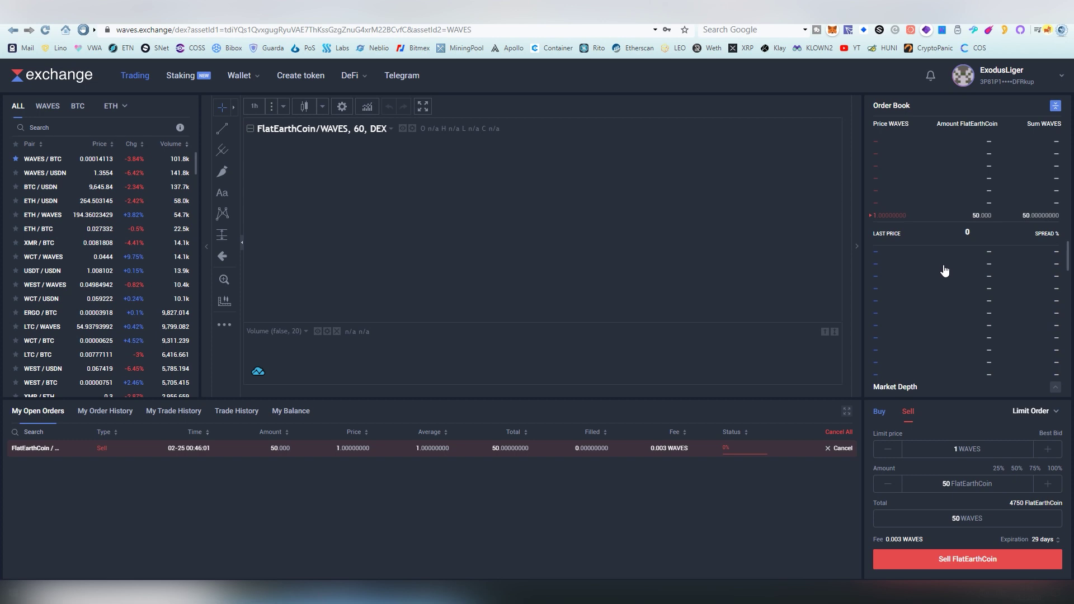